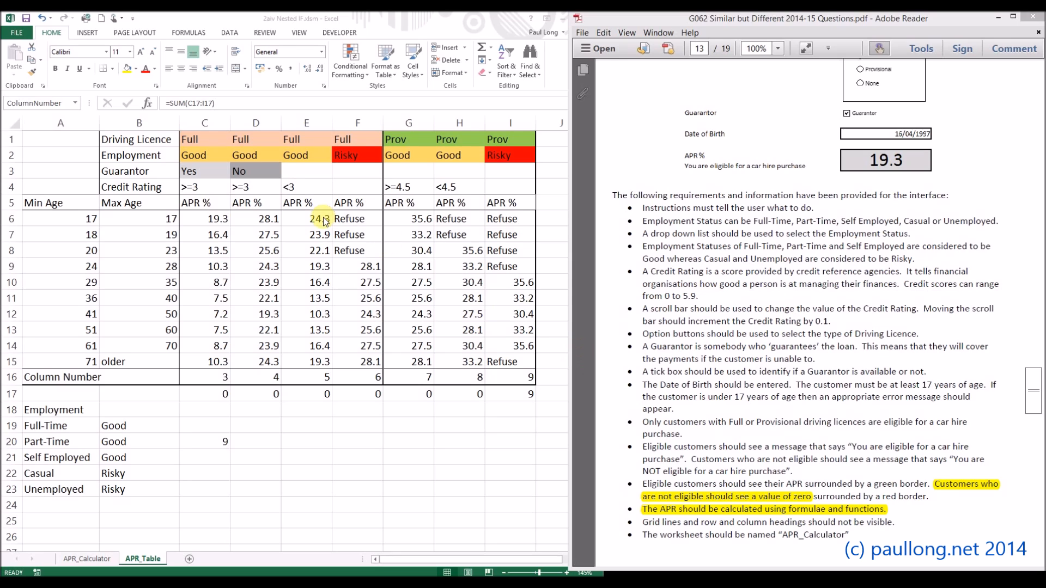
Step: Examine the age rows, the provisional risky column, the APRTable range and the ColumnNumber cell on the APR_Table sheet
left_click(54, 224)
left_click_drag(54, 251, 536, 250)
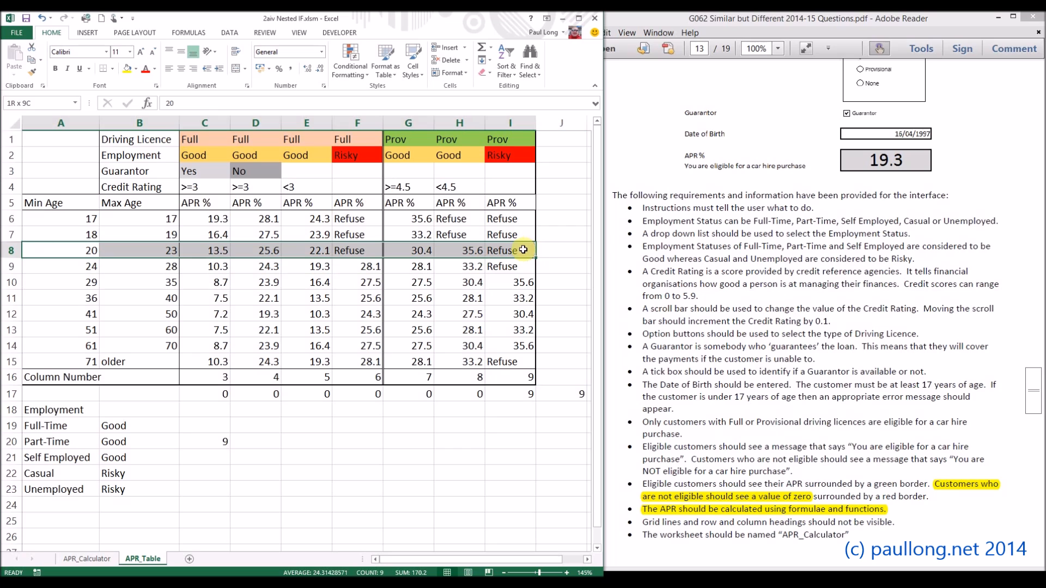
left_click(560, 395)
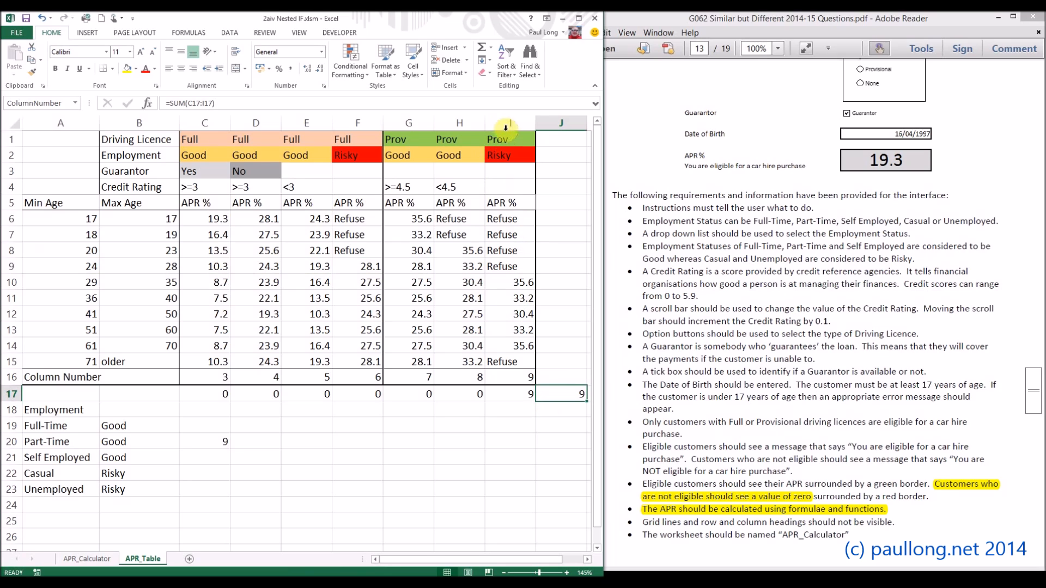
left_click_drag(497, 140, 498, 356)
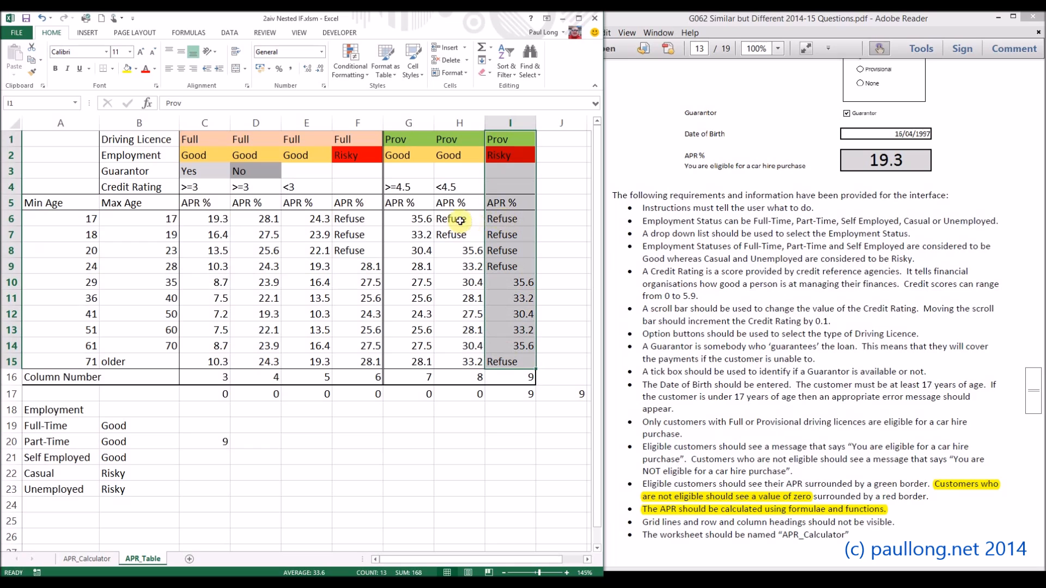
left_click(497, 218)
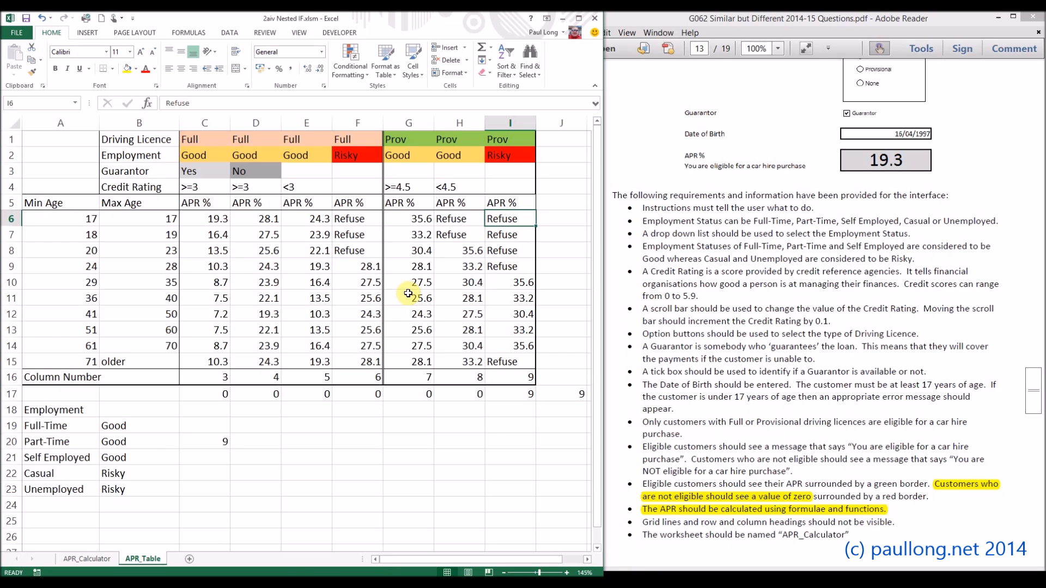
left_click_drag(64, 219, 506, 361)
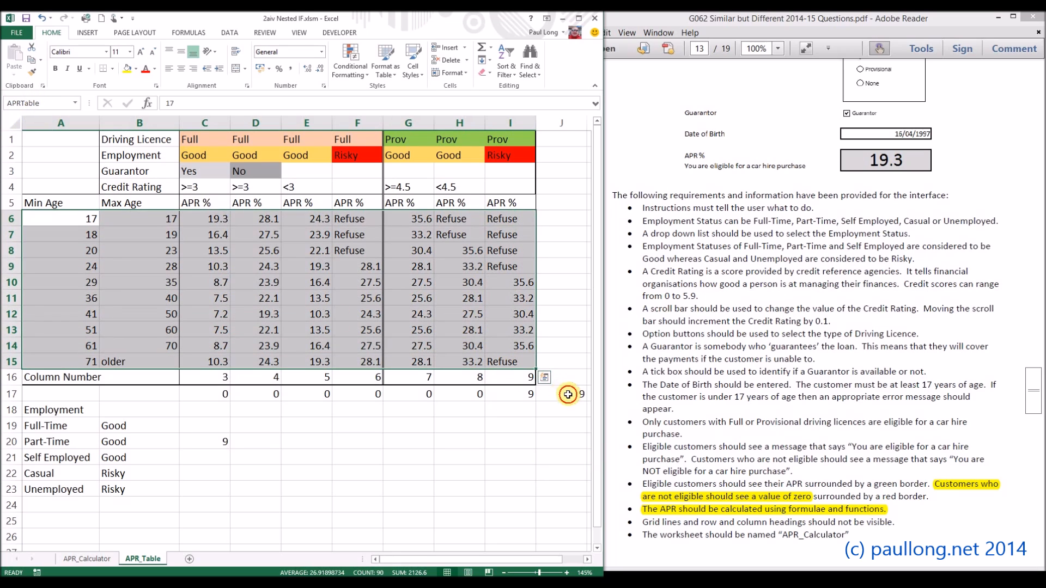
left_click(566, 394)
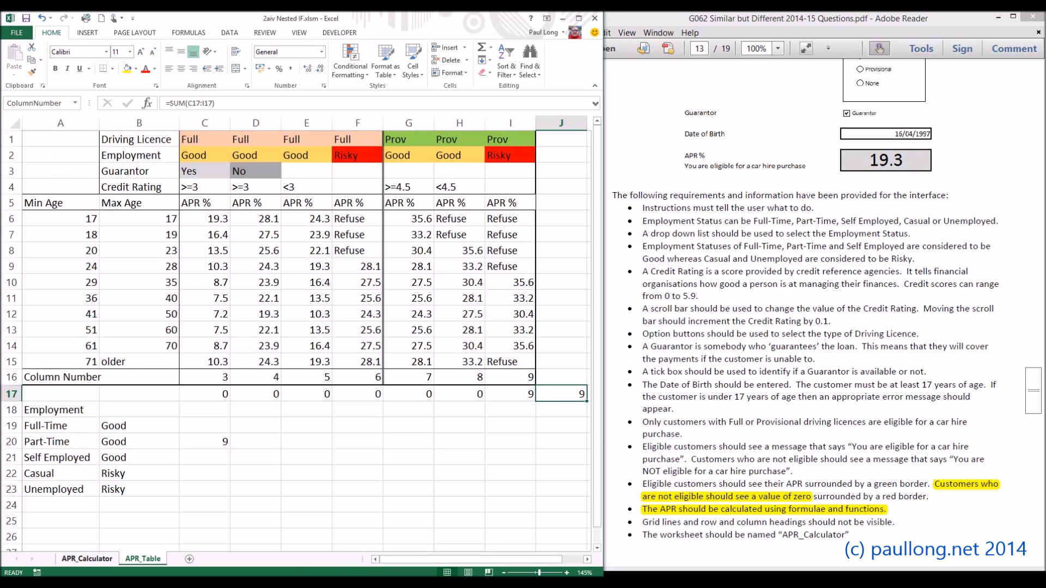
Step: Enter the formula =VLOOKUP(Age,APRTable,ColumnNumber) in the APR % result cell on the APR_Calculator sheet
left_click(88, 559)
left_click(411, 429)
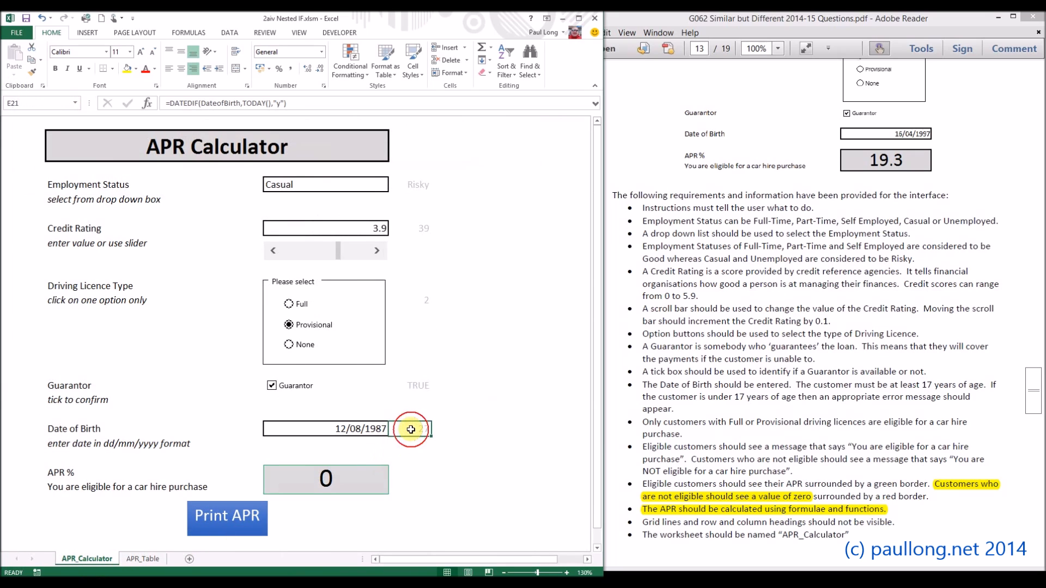
left_click(333, 490)
type("=vloo")
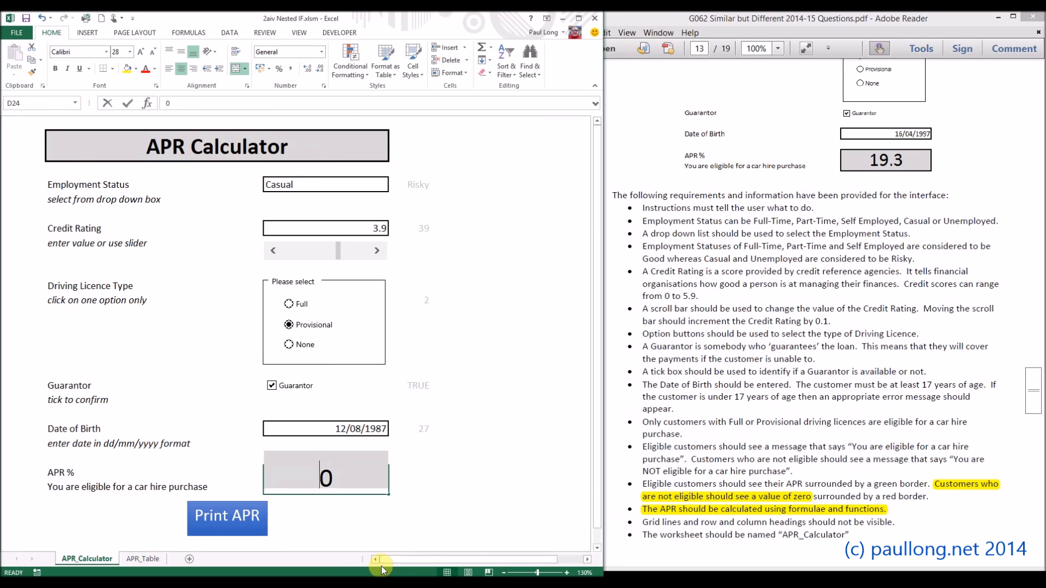
key("BackSpace")
key("BackSpace")
key("BackSpace")
key("BackSpace")
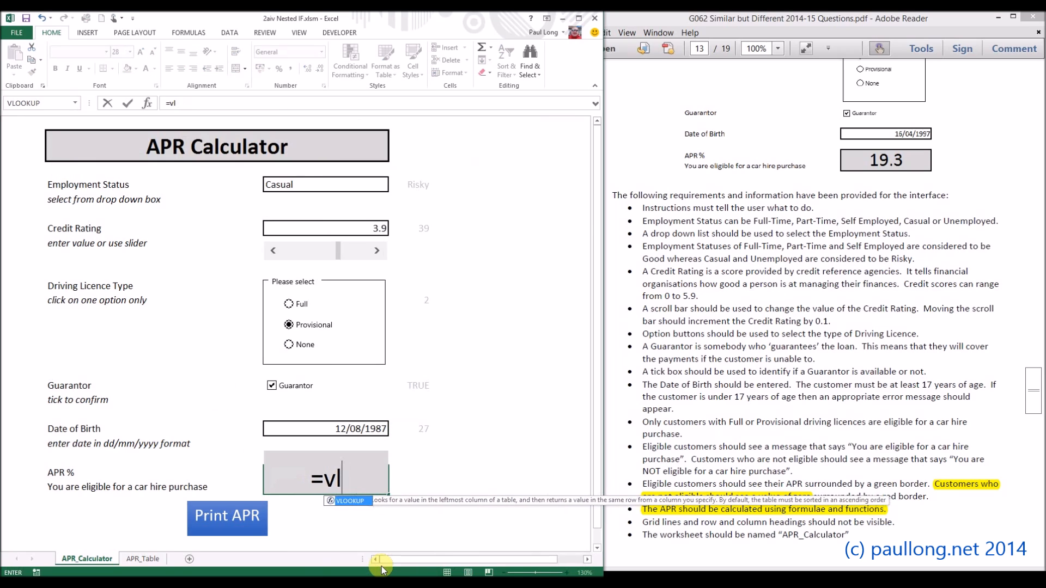
type("VLOOKUP")
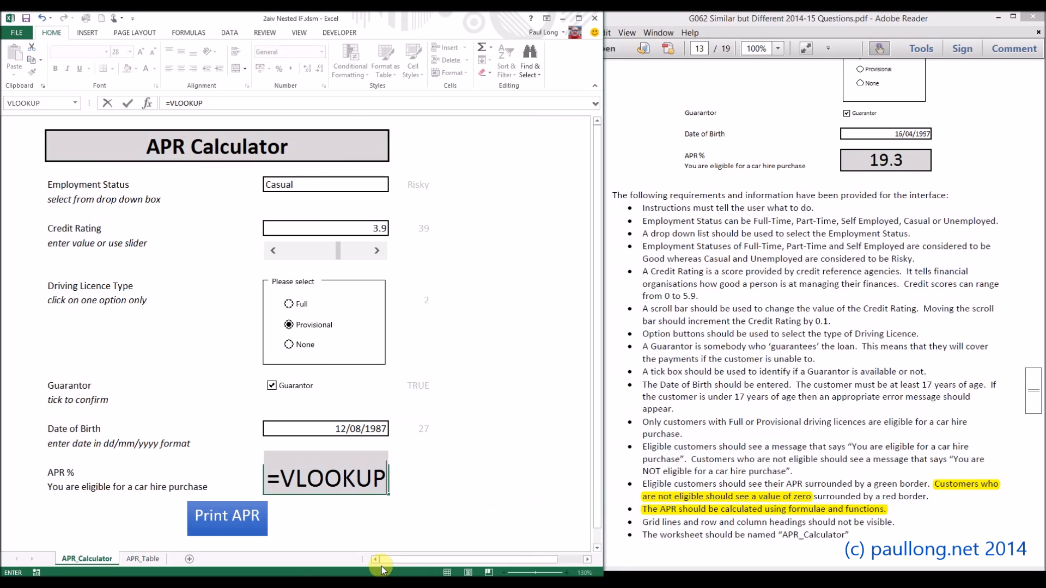
type("(Age")
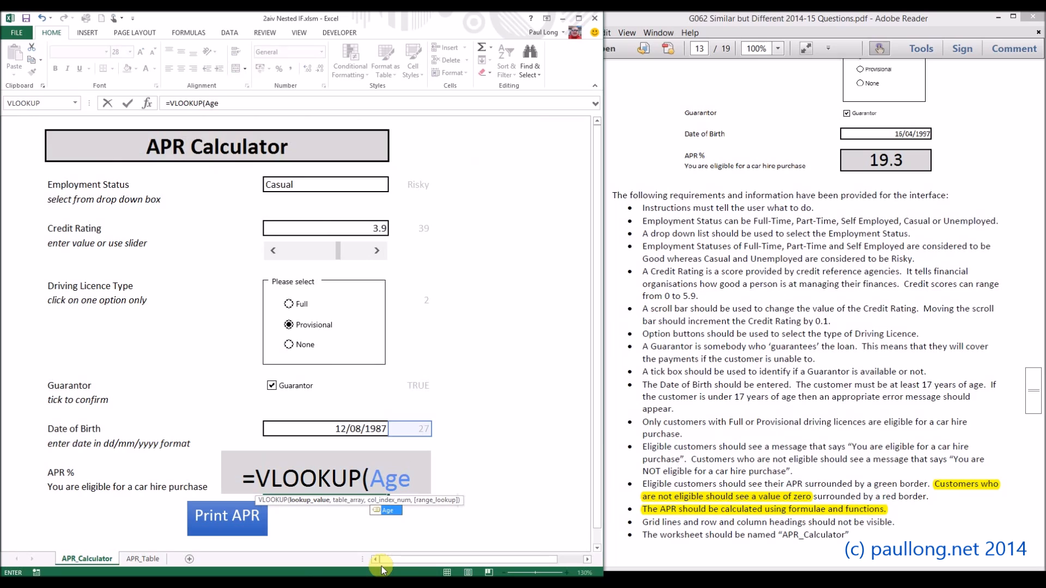
type(",")
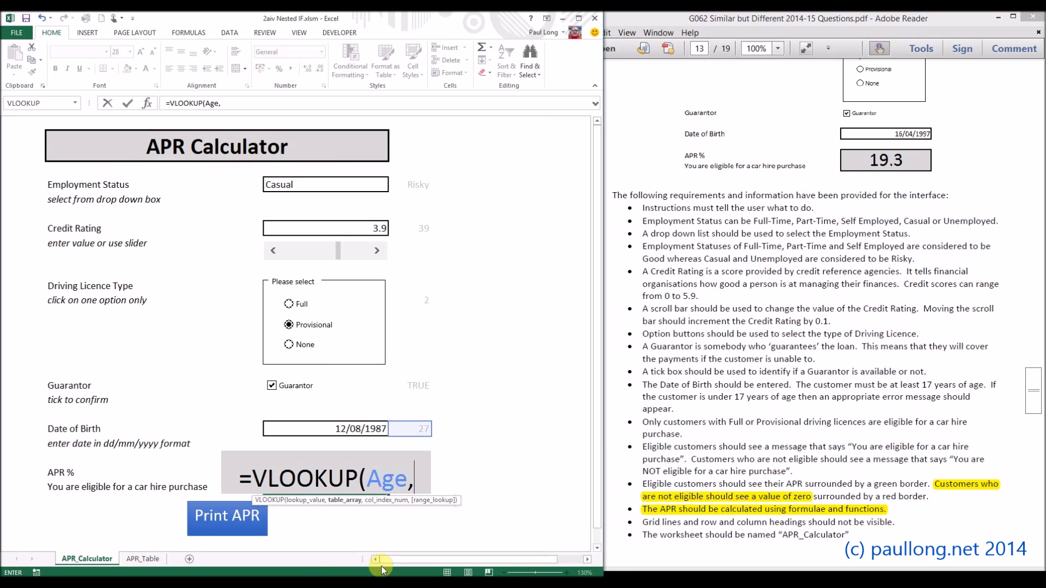
type("APRTable")
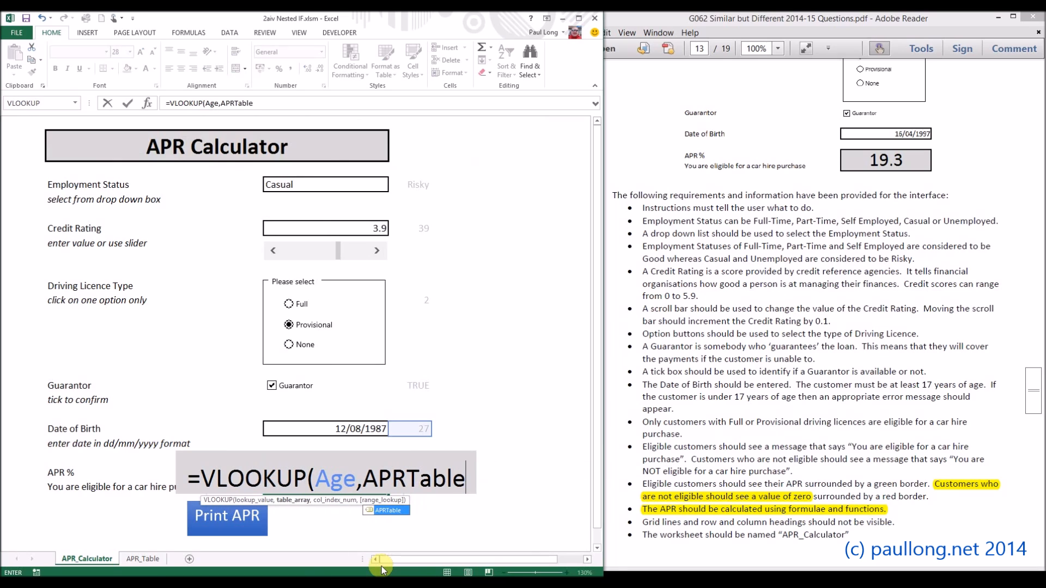
type(",")
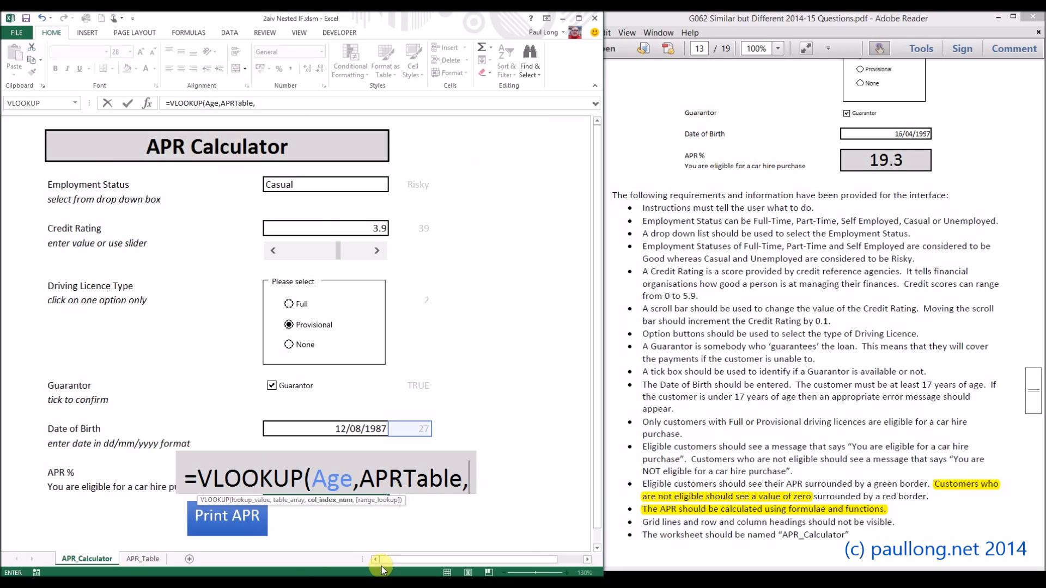
type("Co")
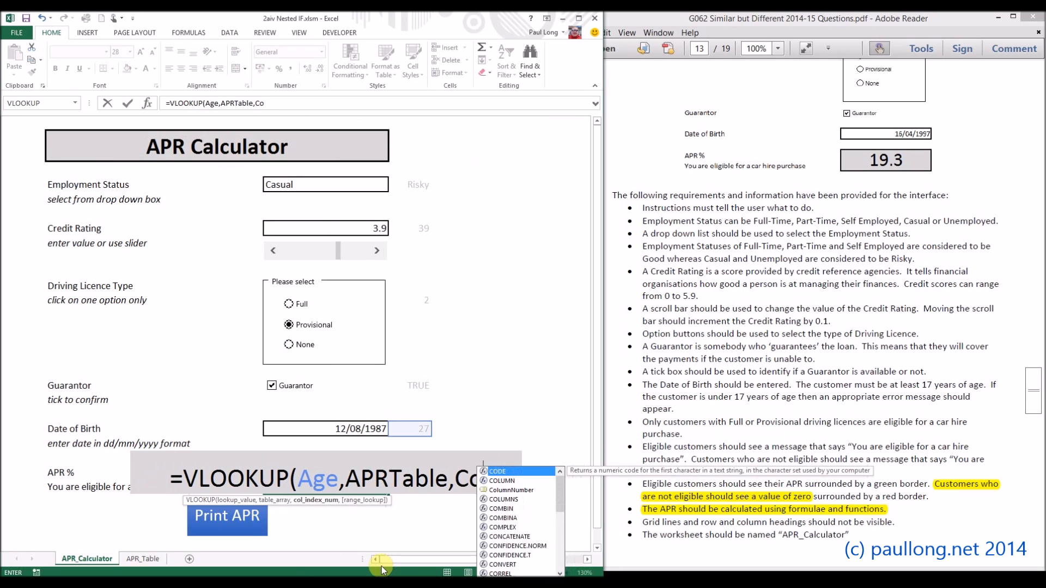
type("lumnNumber)")
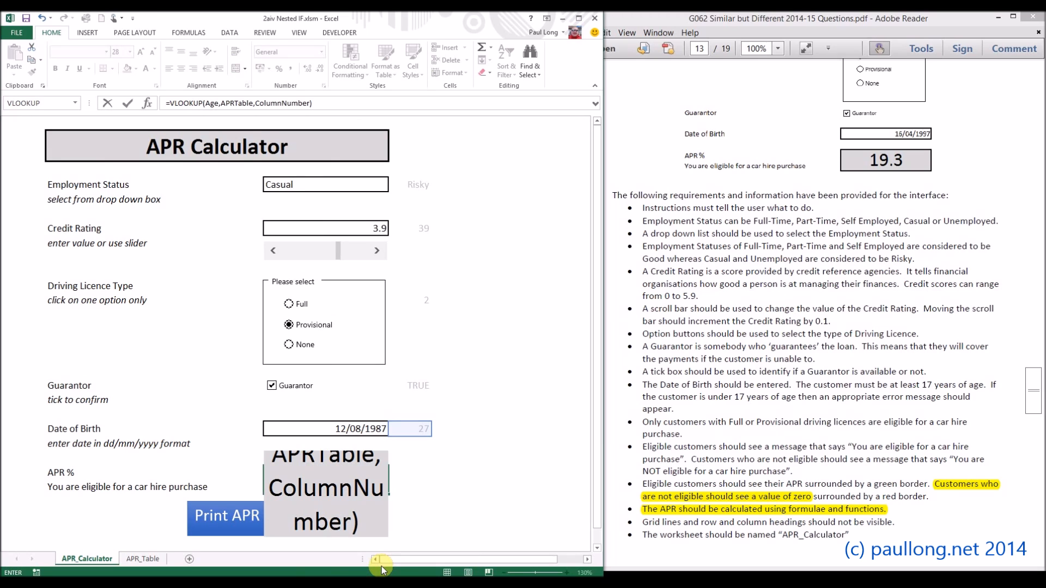
key("Return")
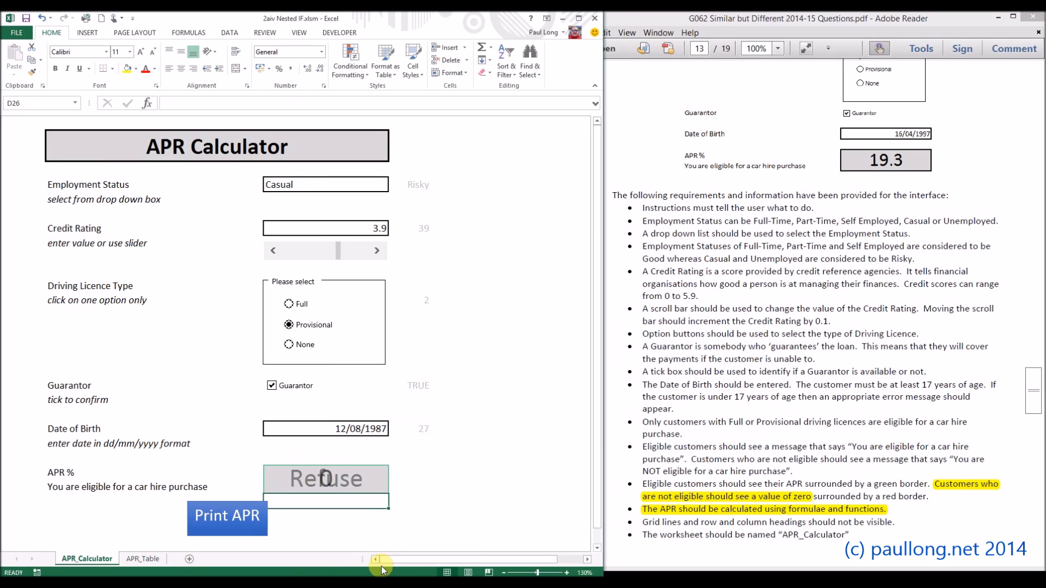
left_click(360, 481)
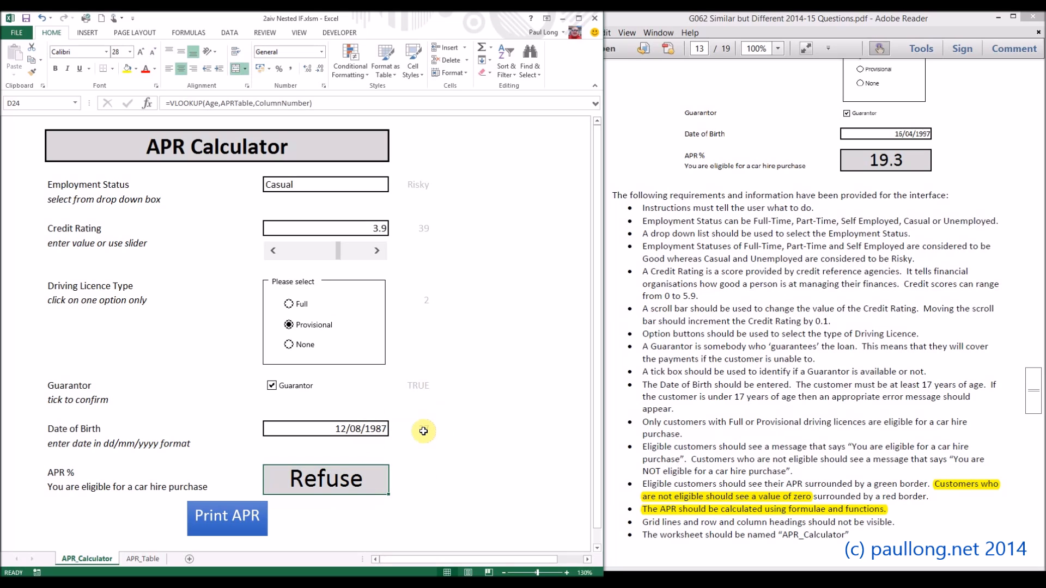
Step: Check the calculated result against the 24–28 age row and the provisional risky column on the APR_Table sheet
left_click(142, 559)
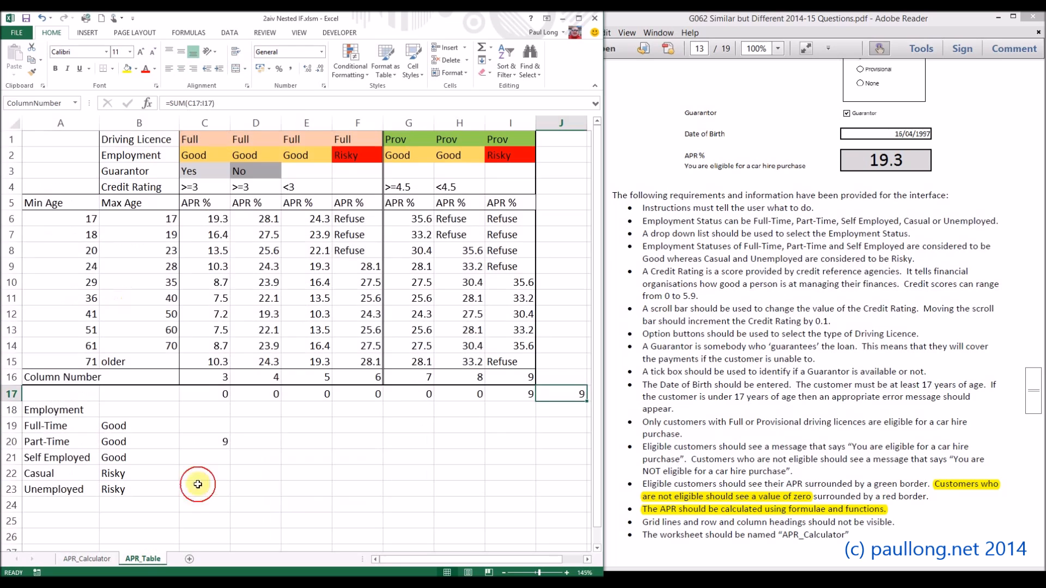
left_click_drag(81, 266, 518, 264)
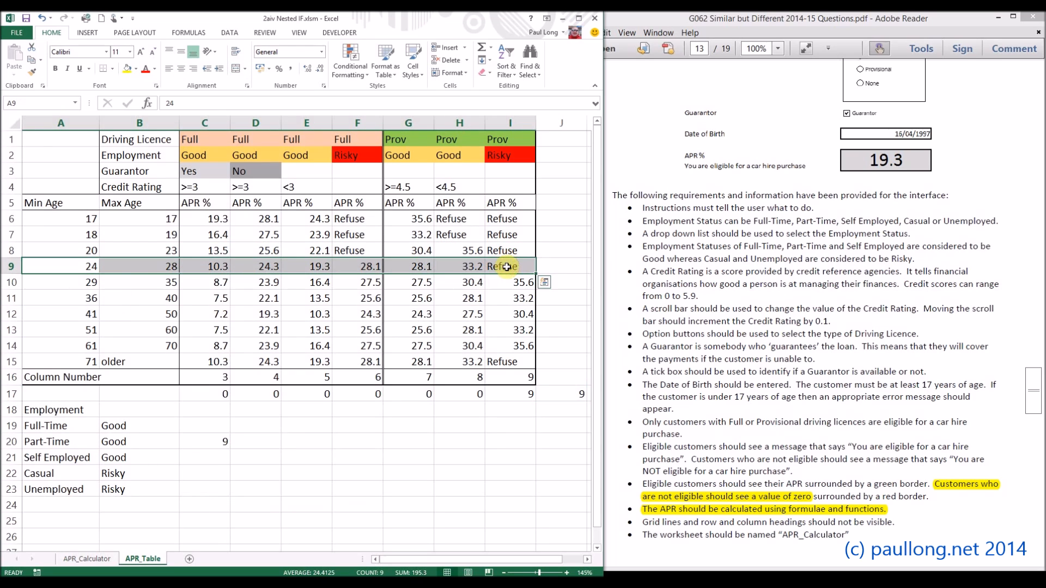
left_click(507, 266)
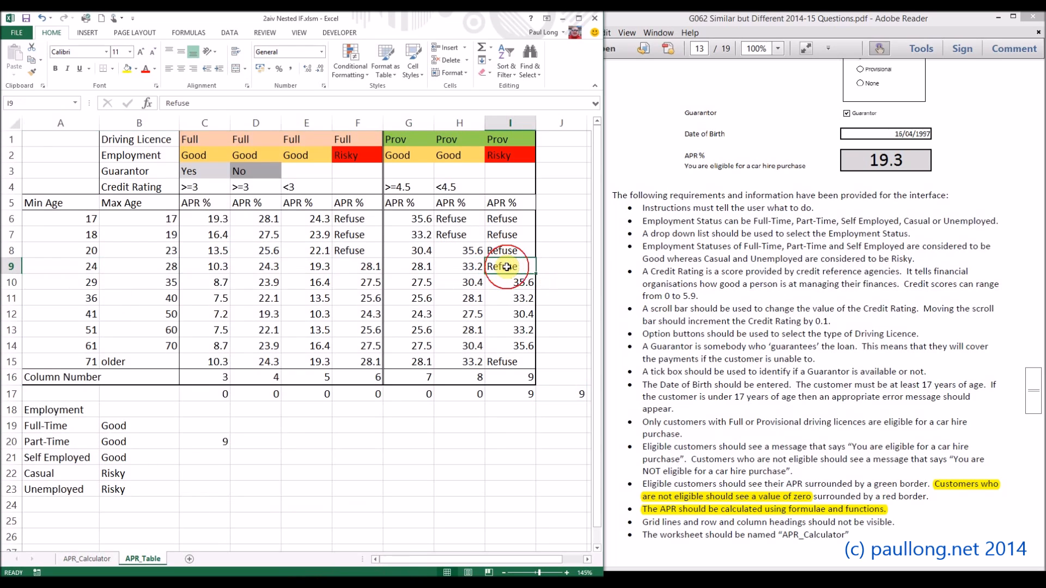
Step: Set the driving licence type to Full and the employment status to Part-Time on the APR_Calculator sheet
left_click(95, 558)
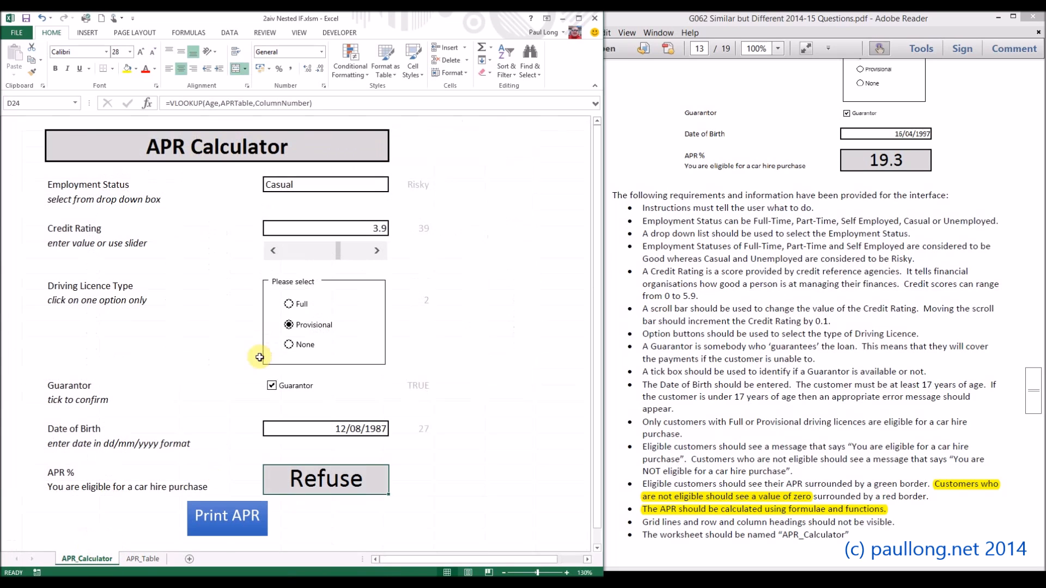
left_click(300, 308)
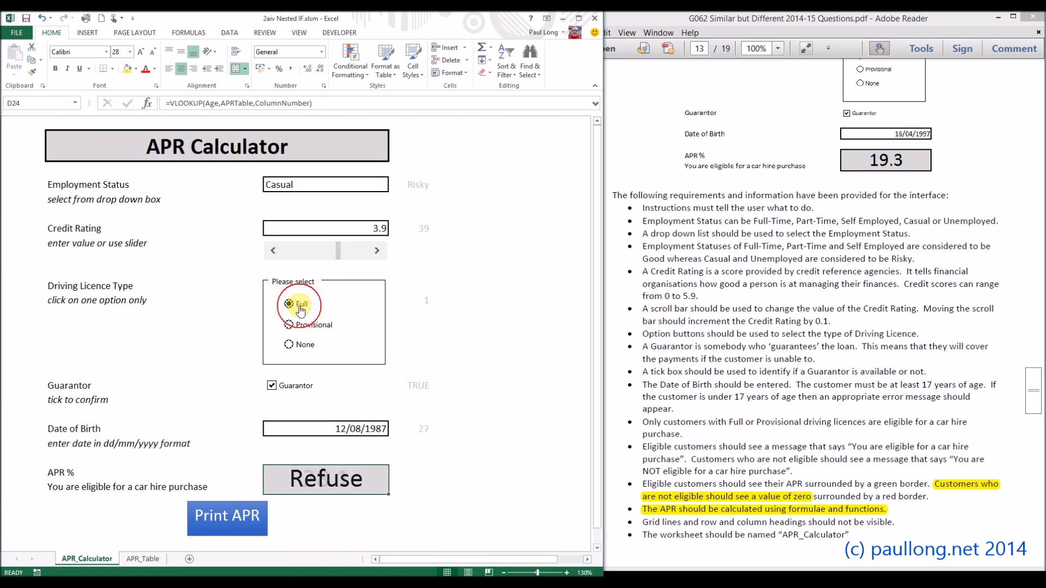
left_click(378, 186)
left_click(393, 188)
left_click(311, 210)
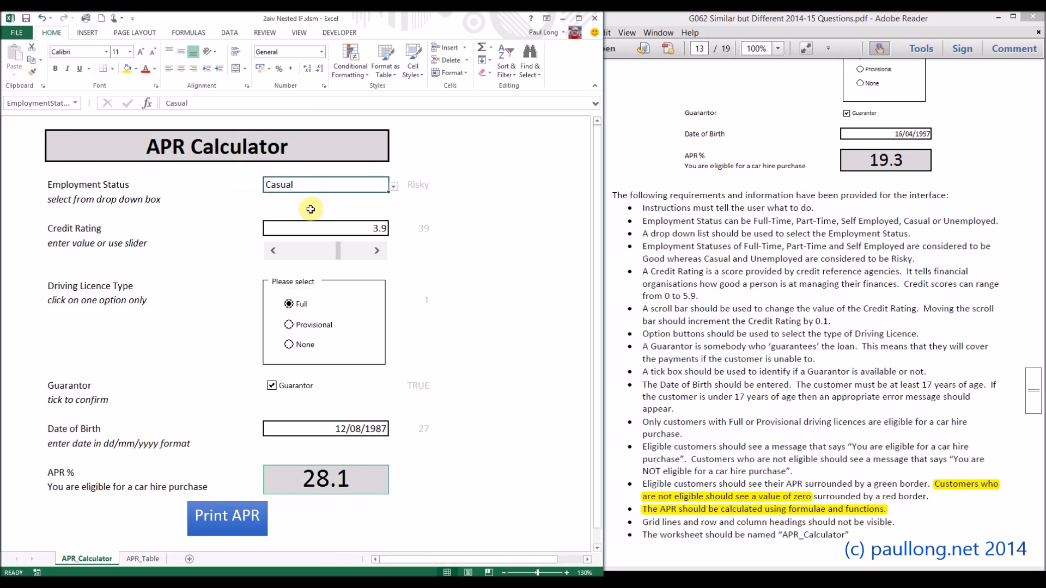
Step: Compare the calculator's APR with the full-licence, good-employment, guarantor column on the APR_Table sheet
left_click(142, 559)
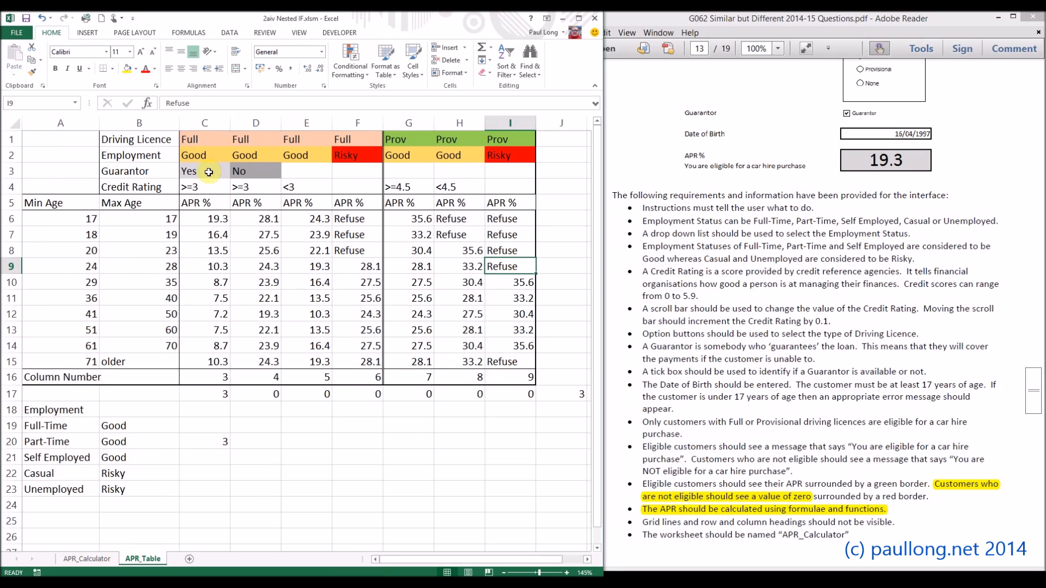
left_click(102, 559)
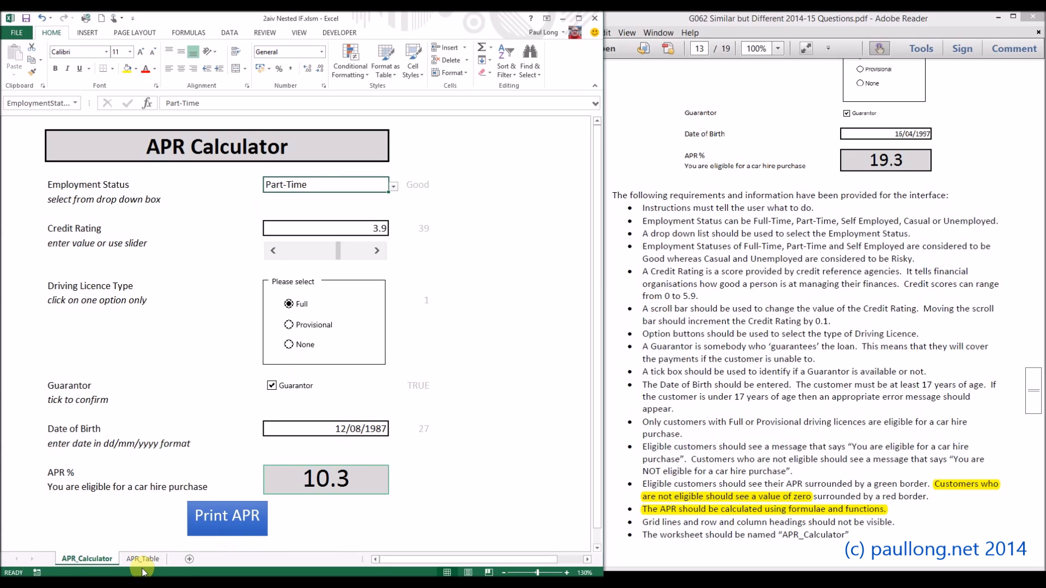
left_click(143, 560)
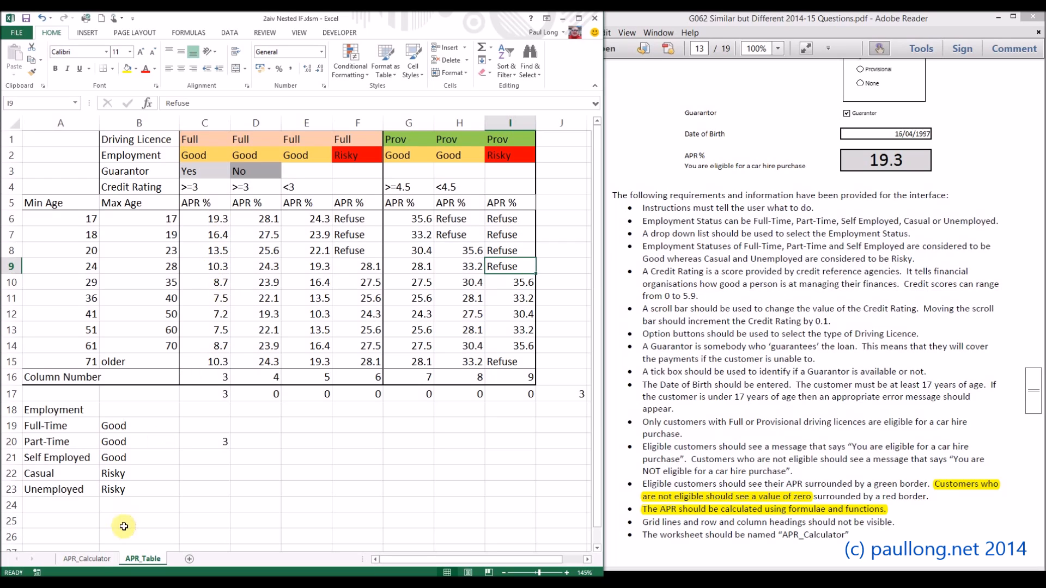
Step: Review the lookup value, table array, column index and range lookup arguments of the APR % cell's VLOOKUP on the APR_Calculator sheet
left_click(87, 559)
left_click(329, 483)
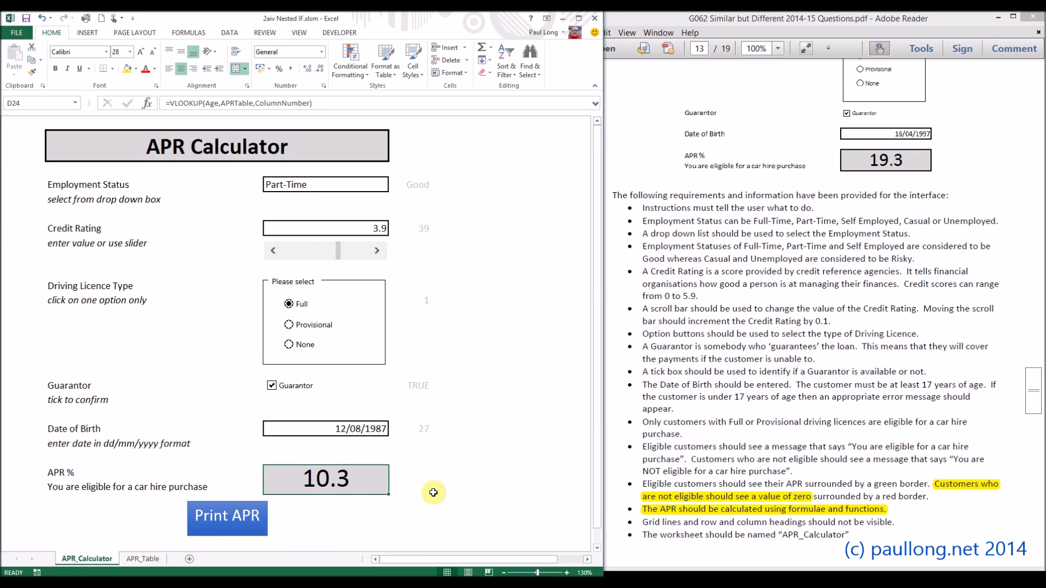
left_click(147, 104)
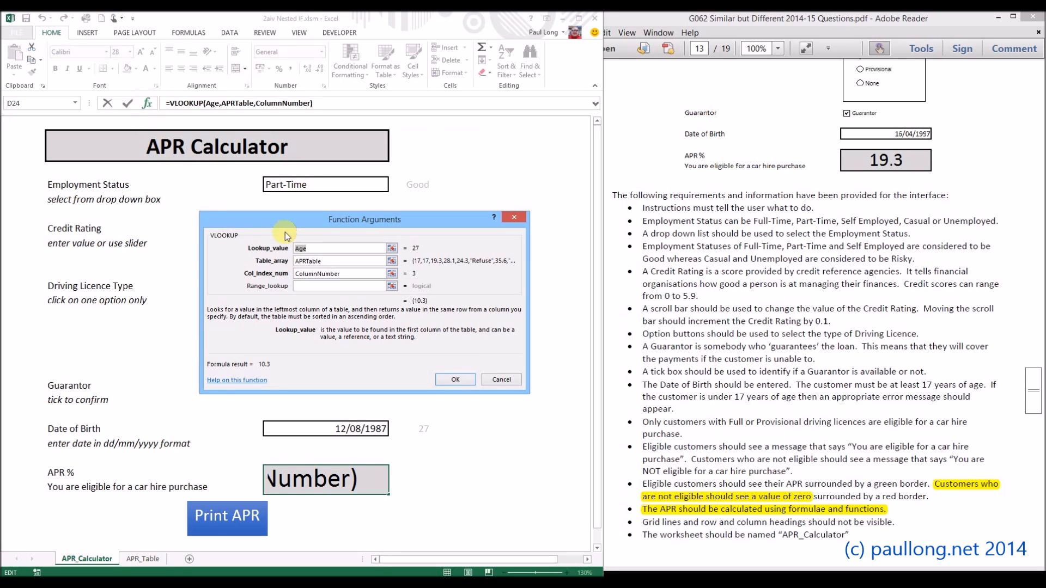
left_click(322, 251)
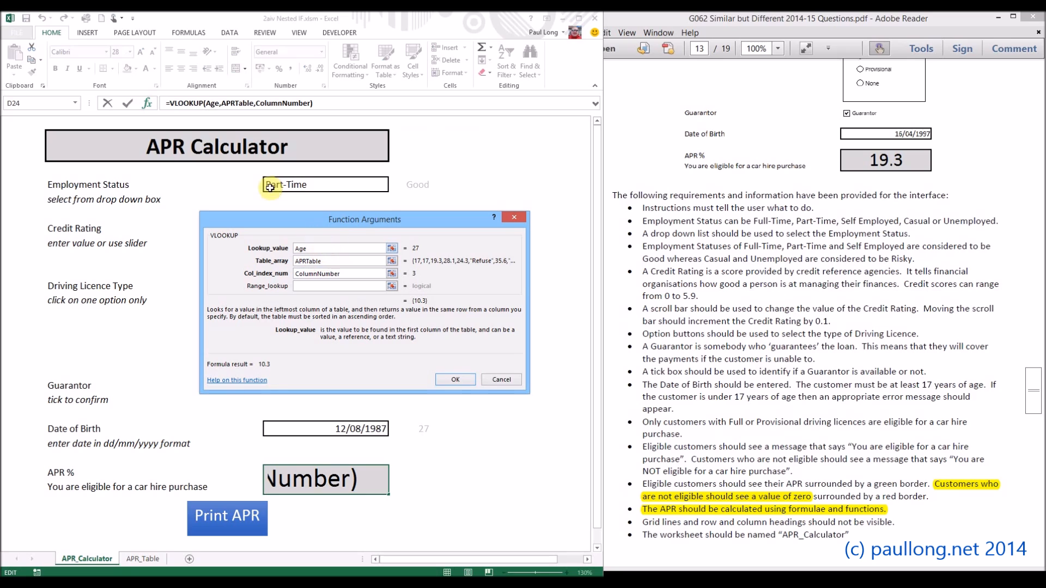
left_click_drag(357, 223, 348, 184)
left_click(311, 208)
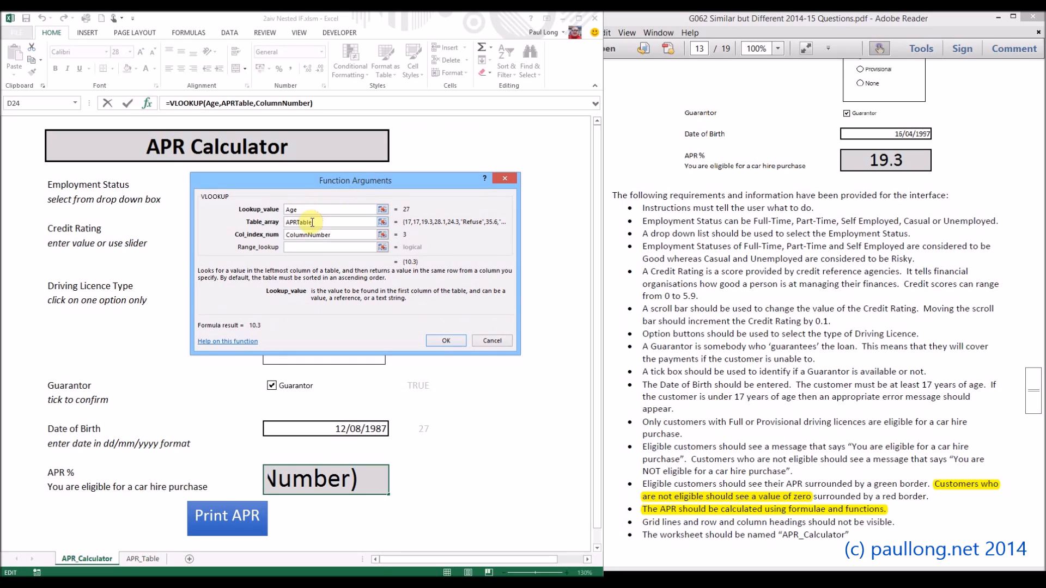
left_click(324, 224)
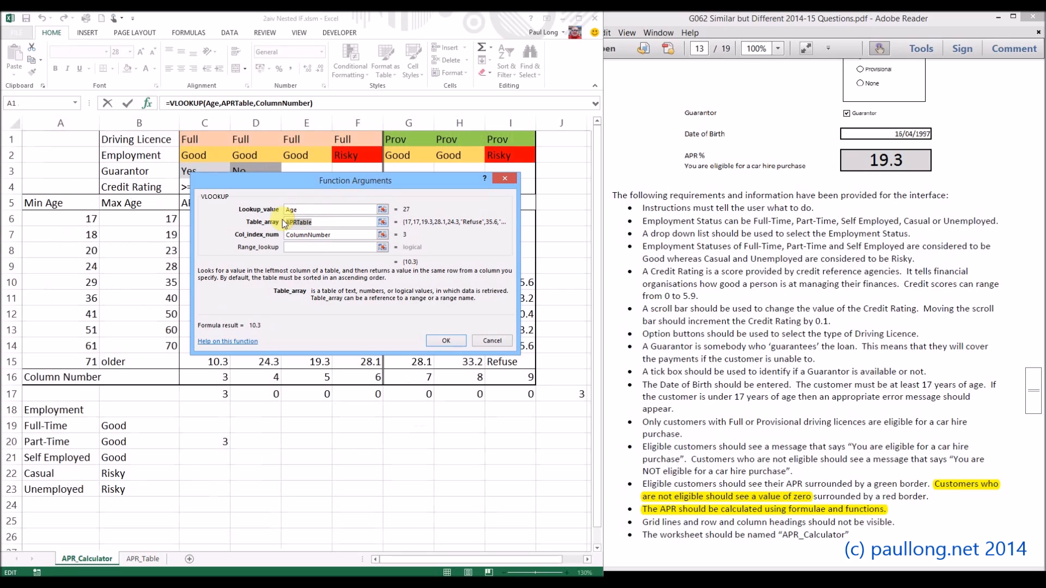
left_click(338, 240)
left_click_drag(337, 240, 281, 232)
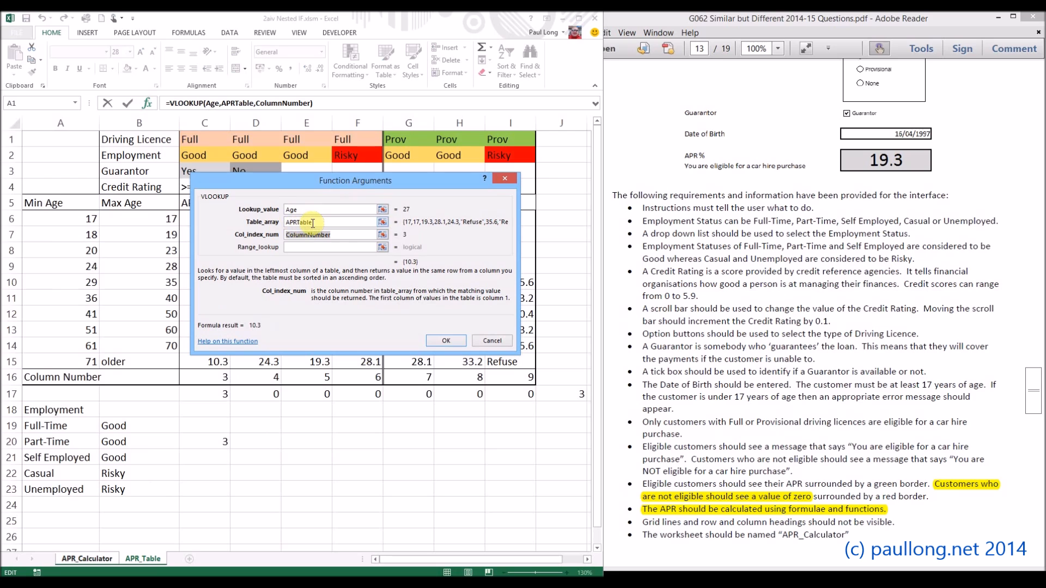
left_click(301, 248)
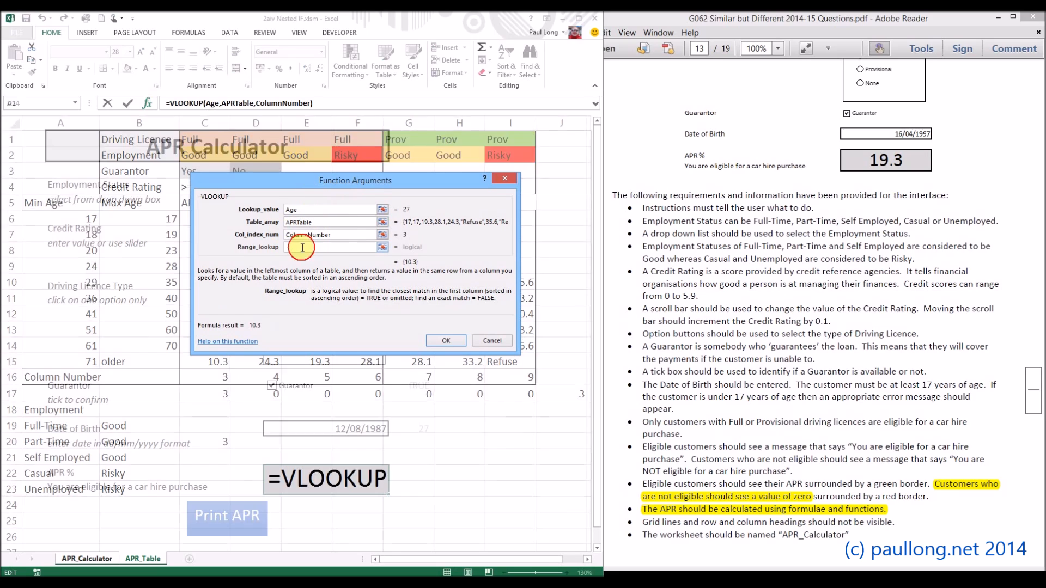
Step: Examine the APRTable table array against the age bands on the APR_Table sheet and close the function arguments
left_click(334, 224)
left_click_drag(316, 182, 393, 207)
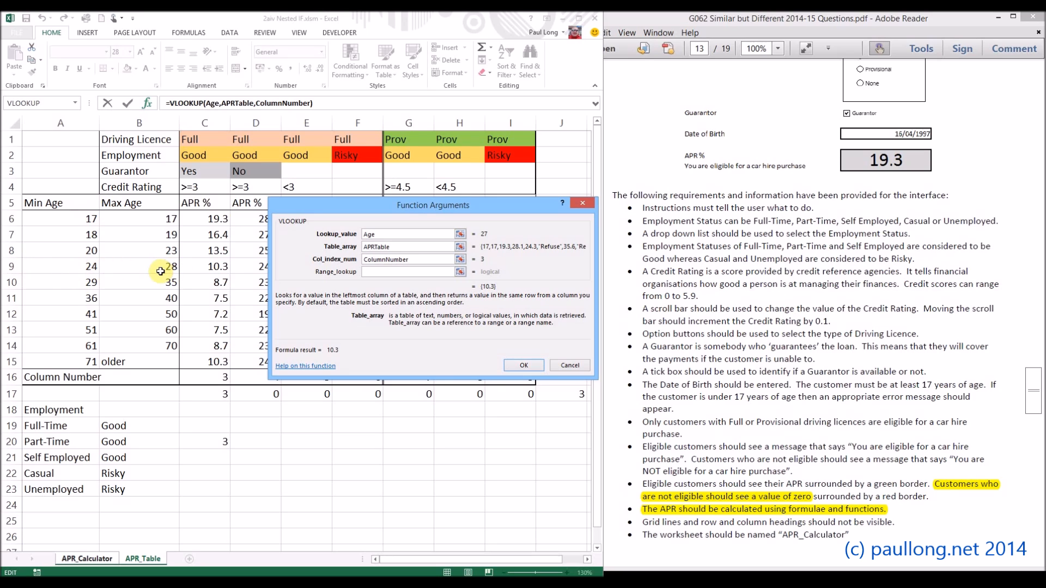
left_click(528, 368)
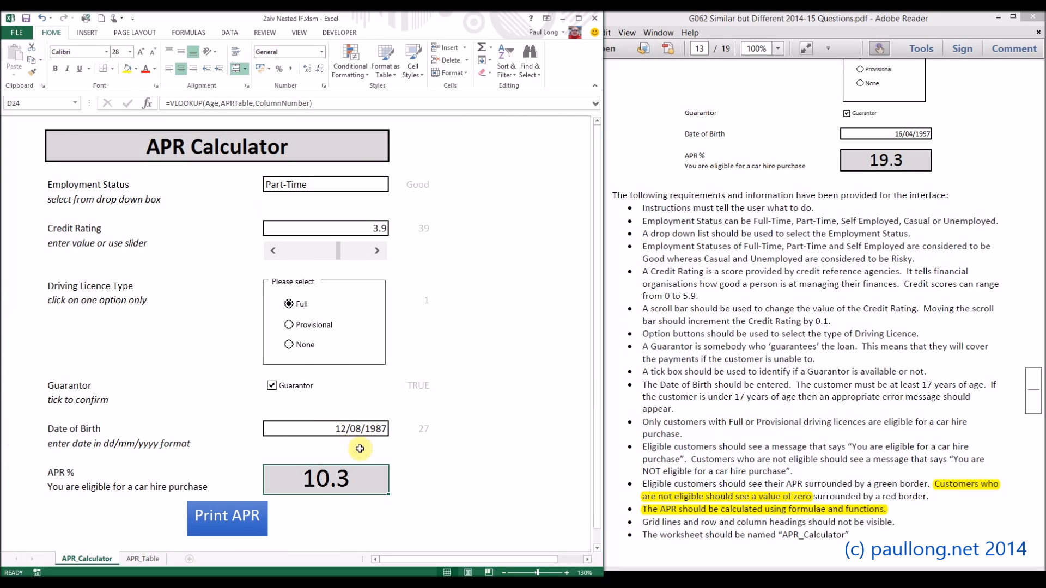
Step: Set the driving licence type to None and change the APR % formula to =IF(DLType=3,0,VLOOKUP(Age,APRTable,ColumnNumber))
left_click(299, 345)
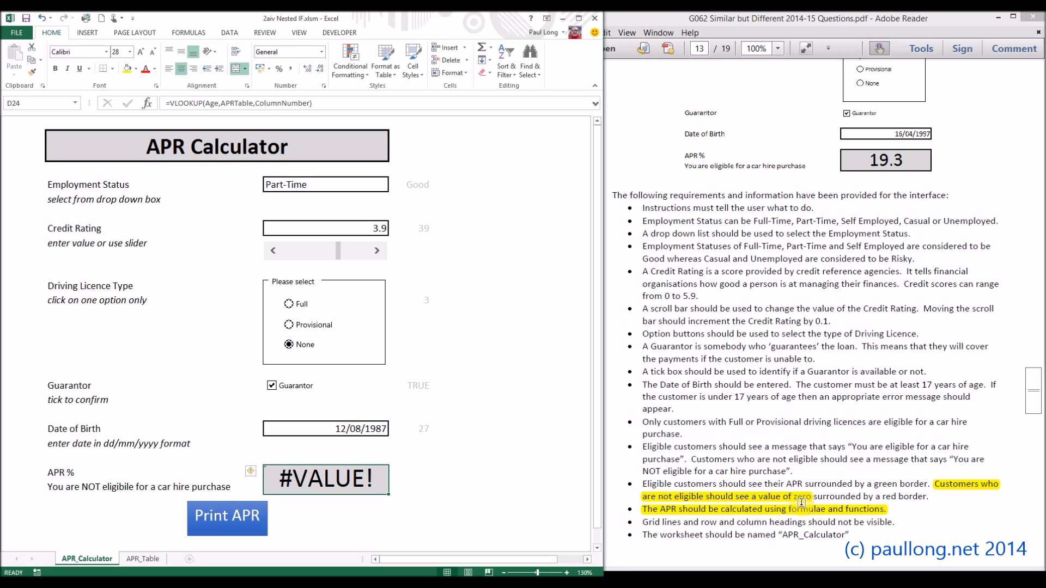
double_click(328, 485)
left_click(114, 473)
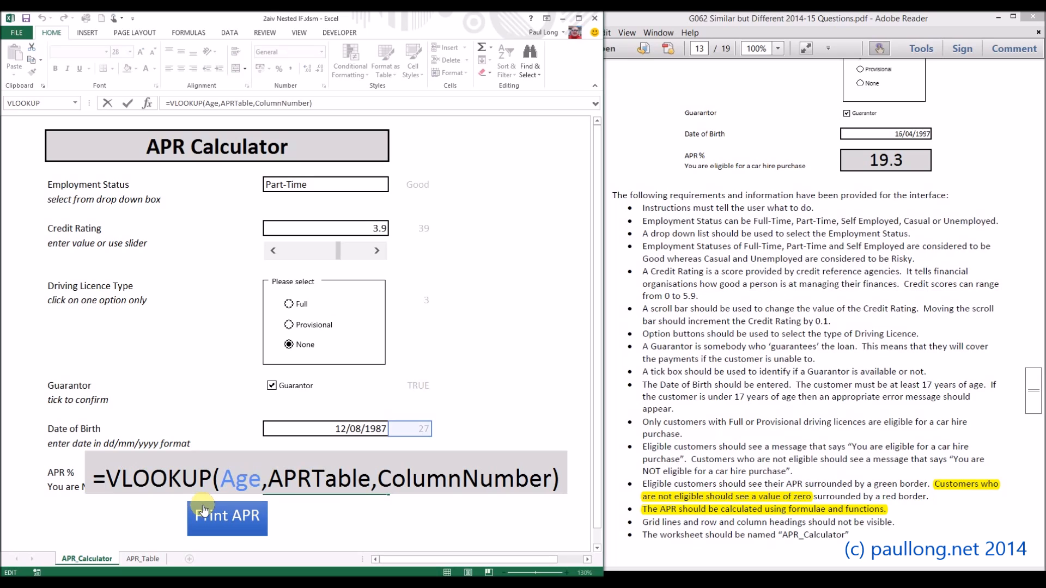
type("IF(")
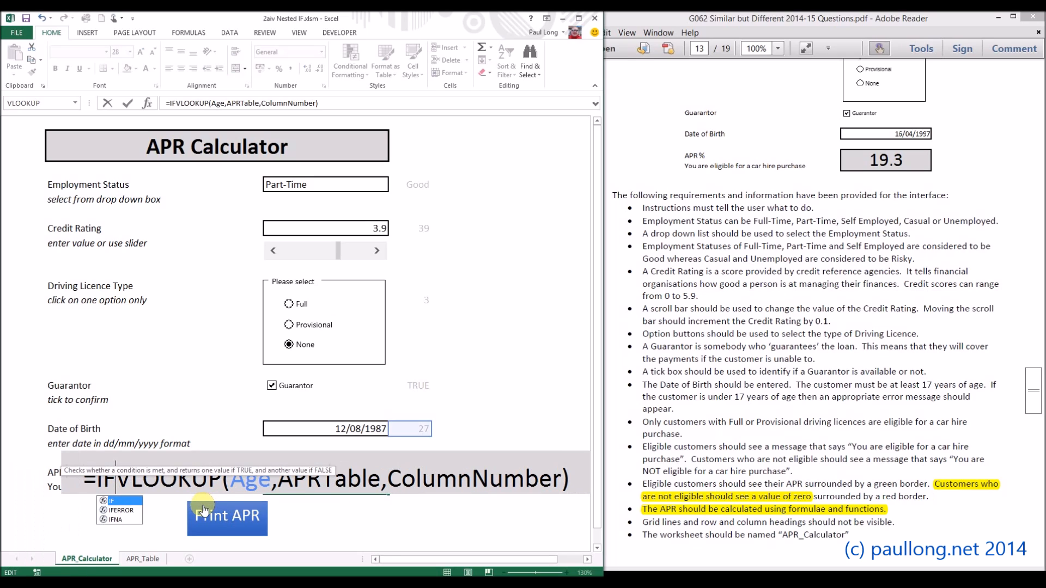
type("dl")
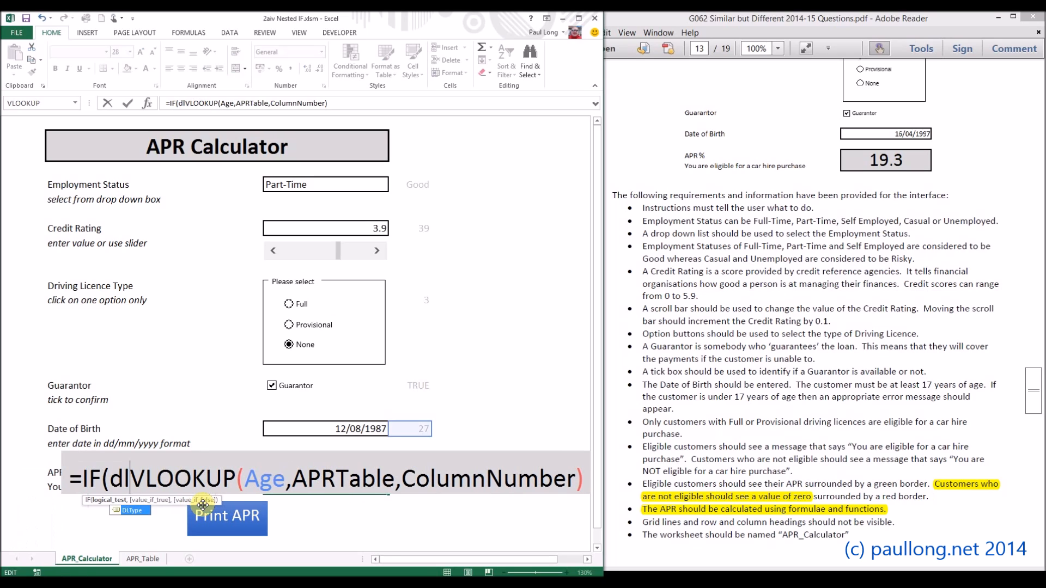
key("BackSpace")
key("BackSpace")
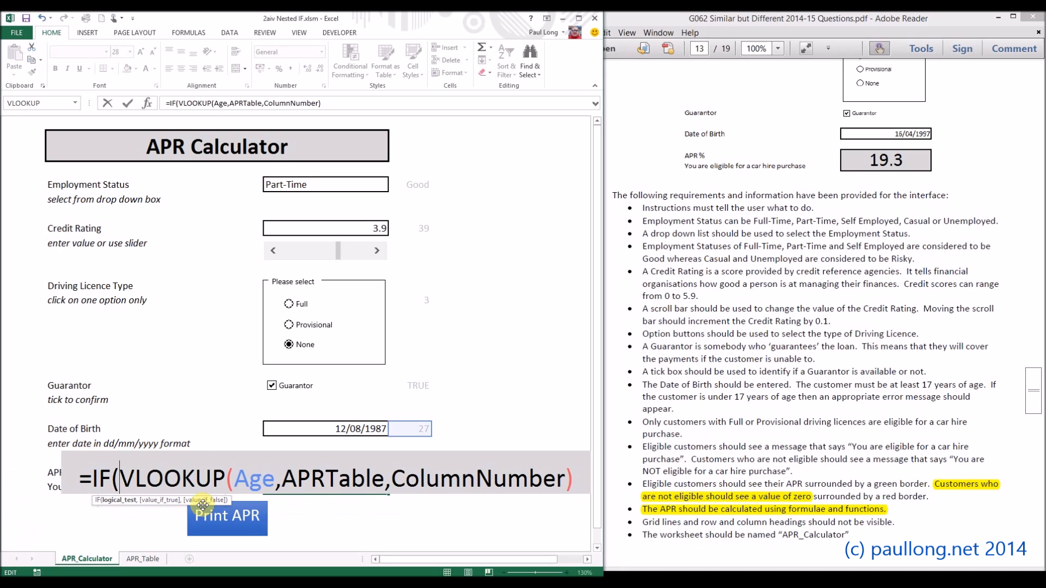
type("DLType")
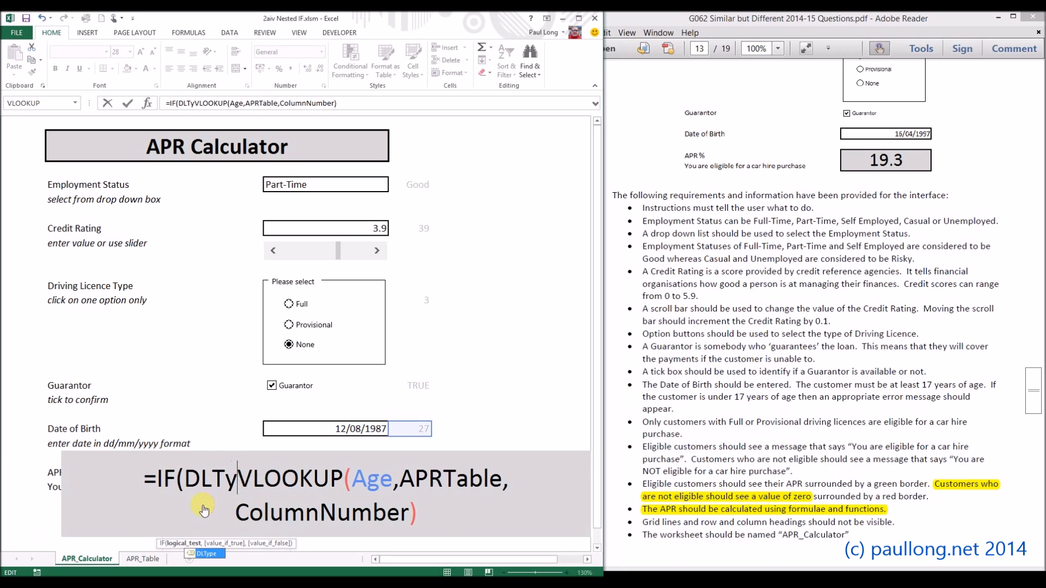
type("=3")
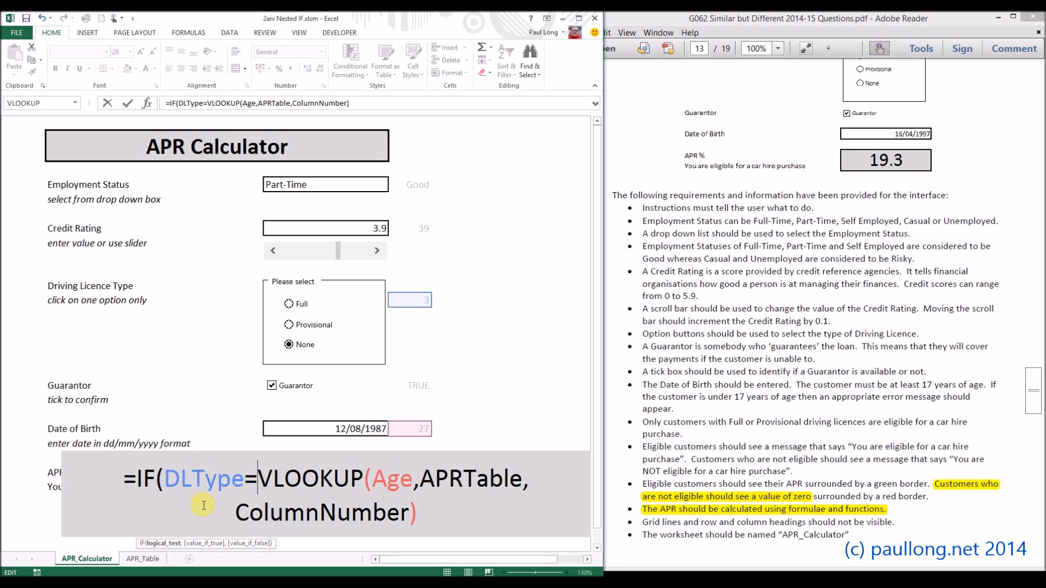
type(",")
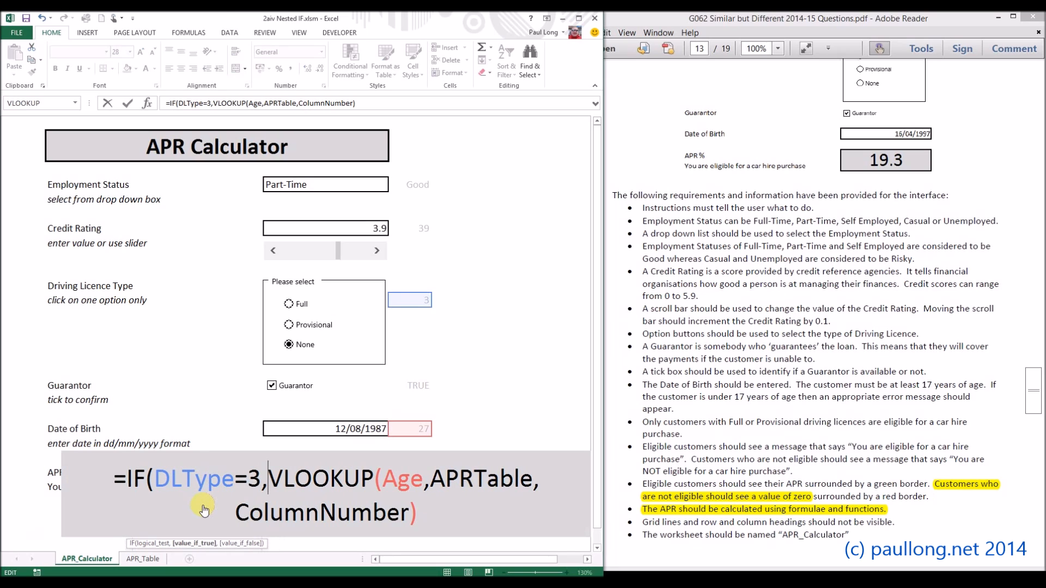
type("0")
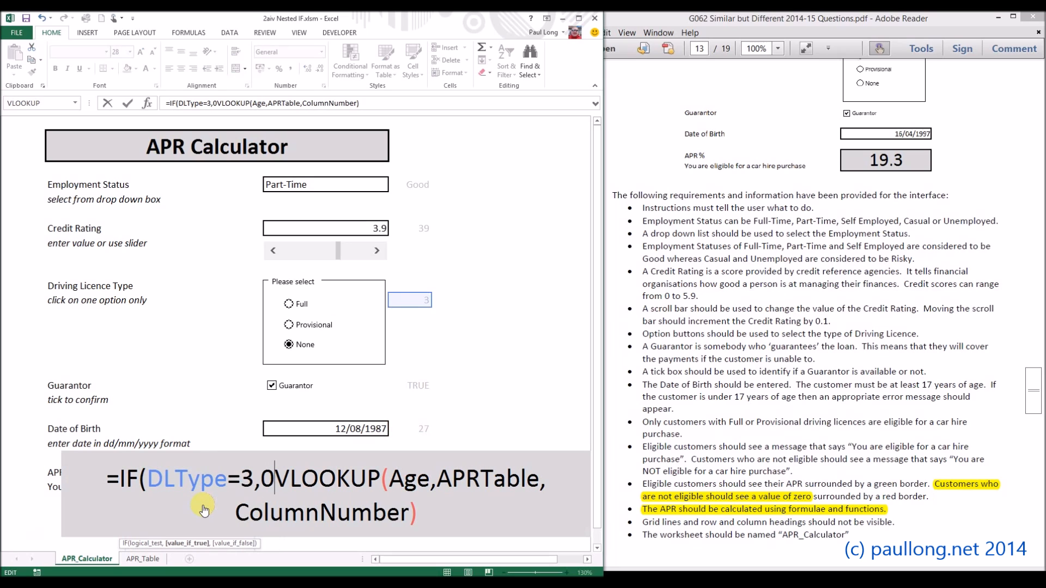
type(",")
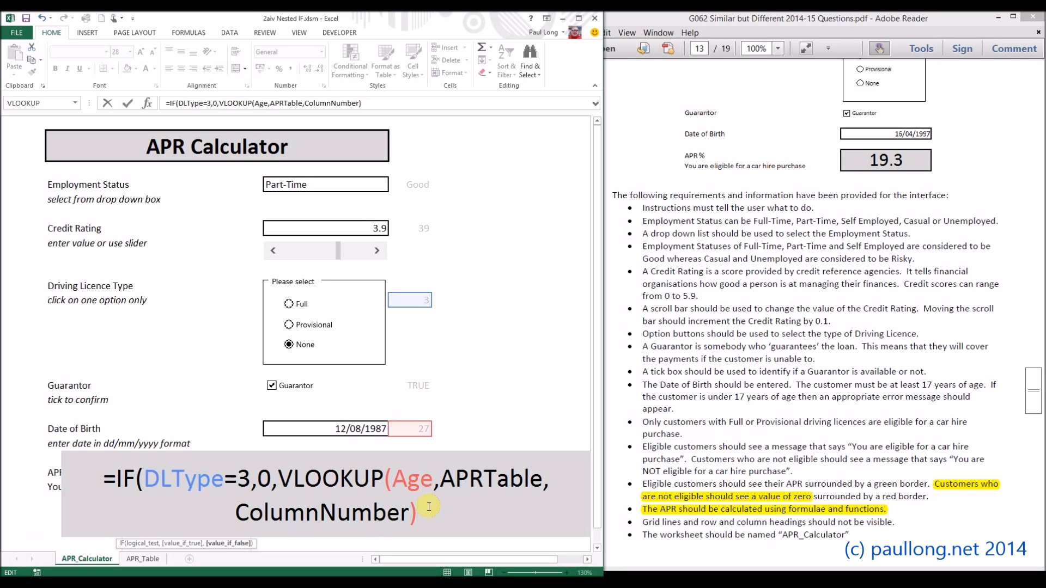
type(")")
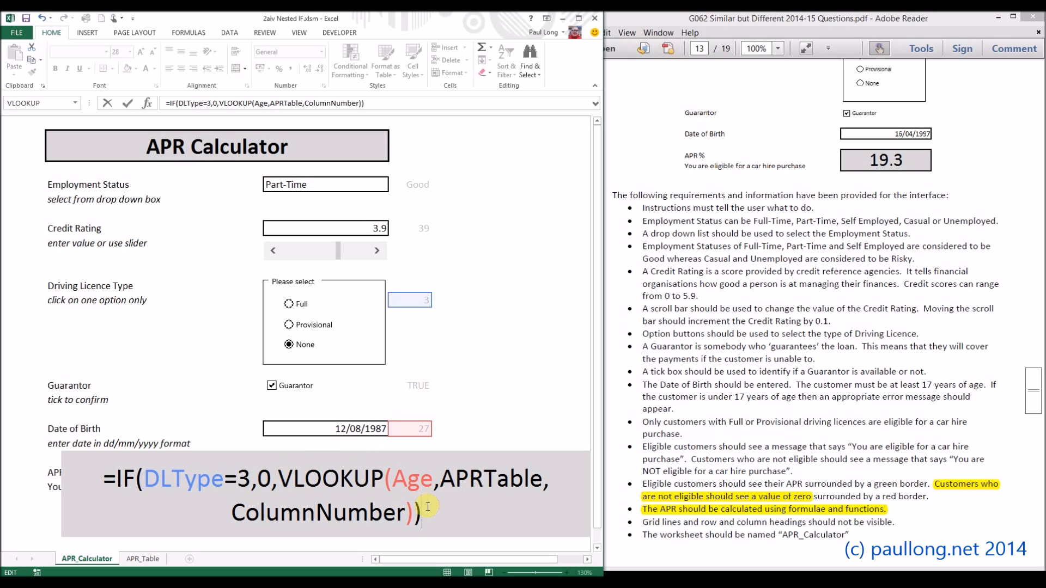
key("Return")
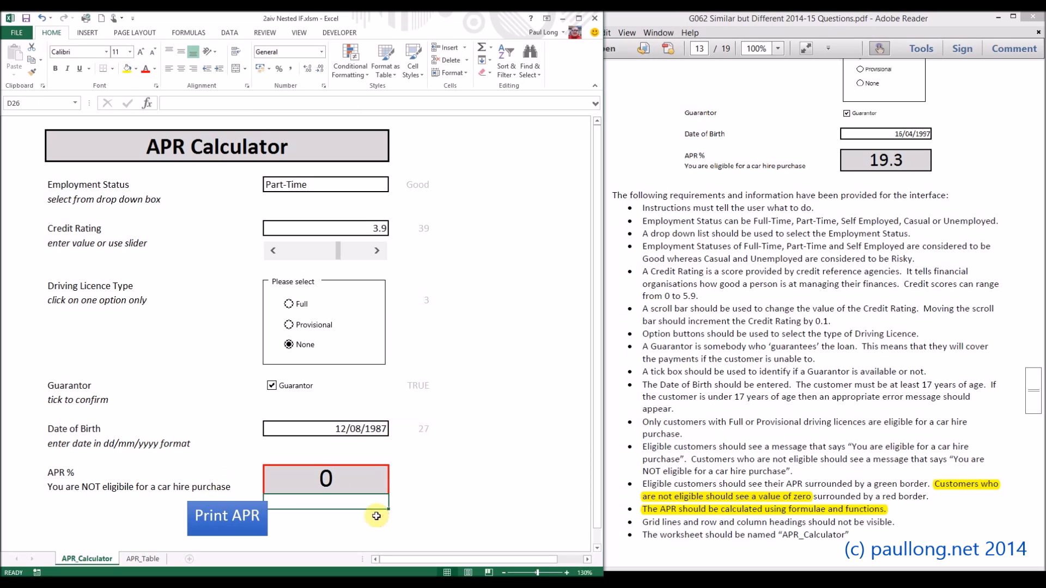
Step: Test the revised APR % formula by switching the driving licence type to Provisional and back to Full
left_click(306, 328)
left_click(290, 304)
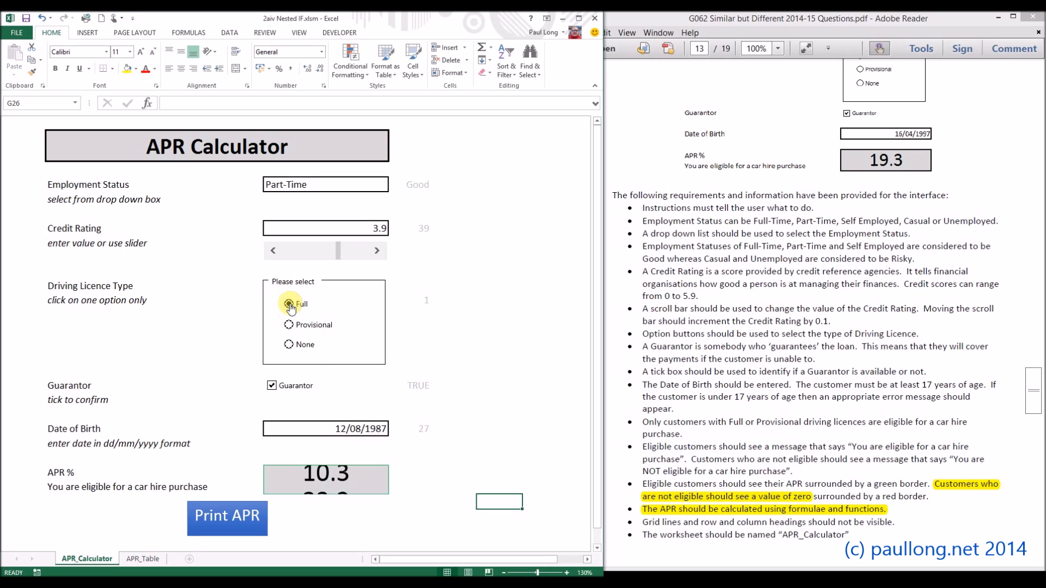